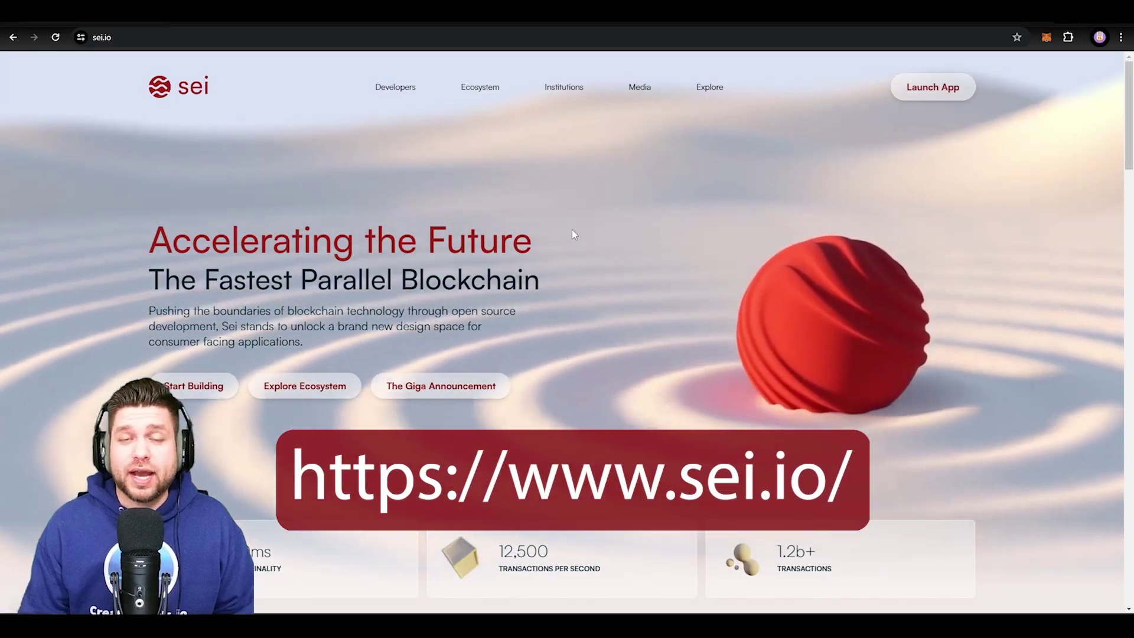
Show the Developers dropdown listing Docs, Github and Sei Explorer
mouse_move(390, 81)
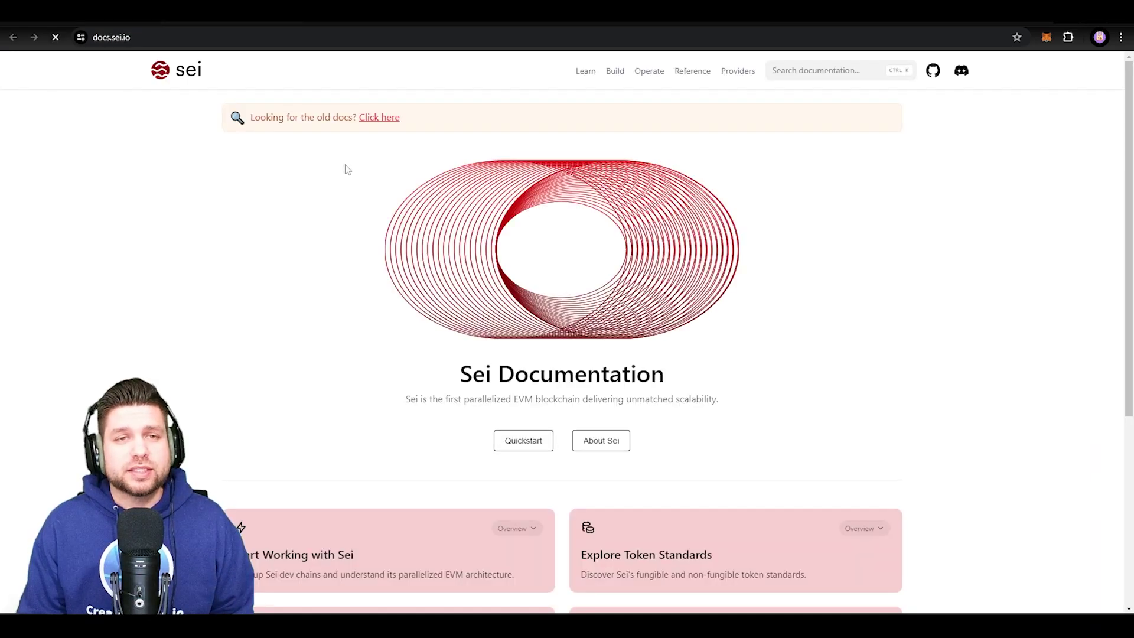
Open the Start Working with Sei guide and find Mainnet pacific-1 with EVM chain ID 1329
scroll(394, 190, "down", 1)
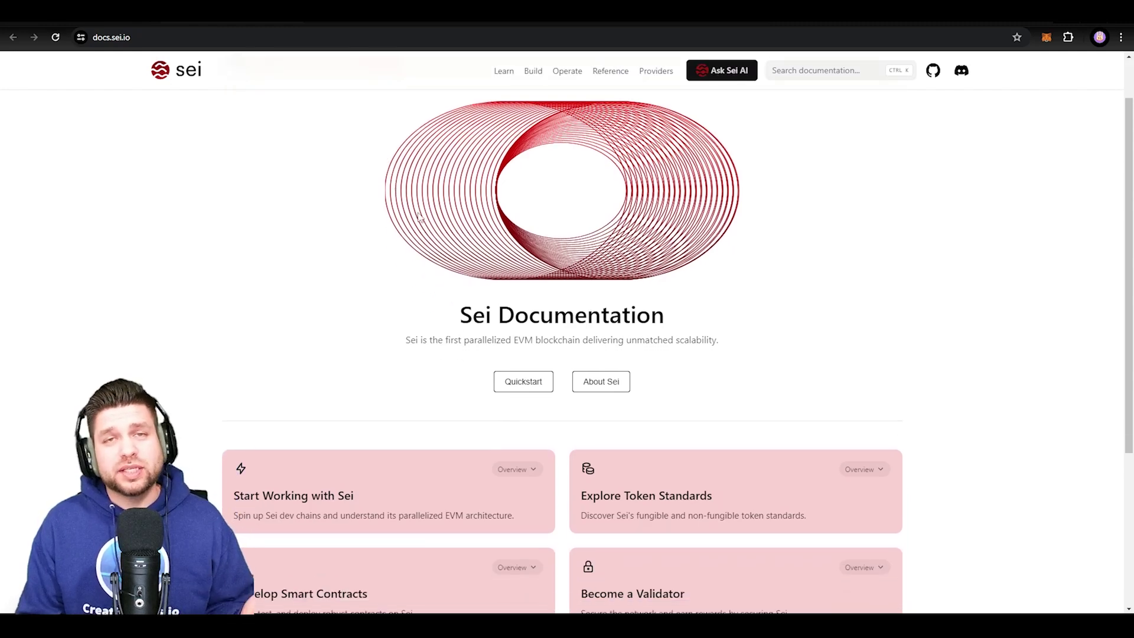
scroll(413, 206, "down", 1)
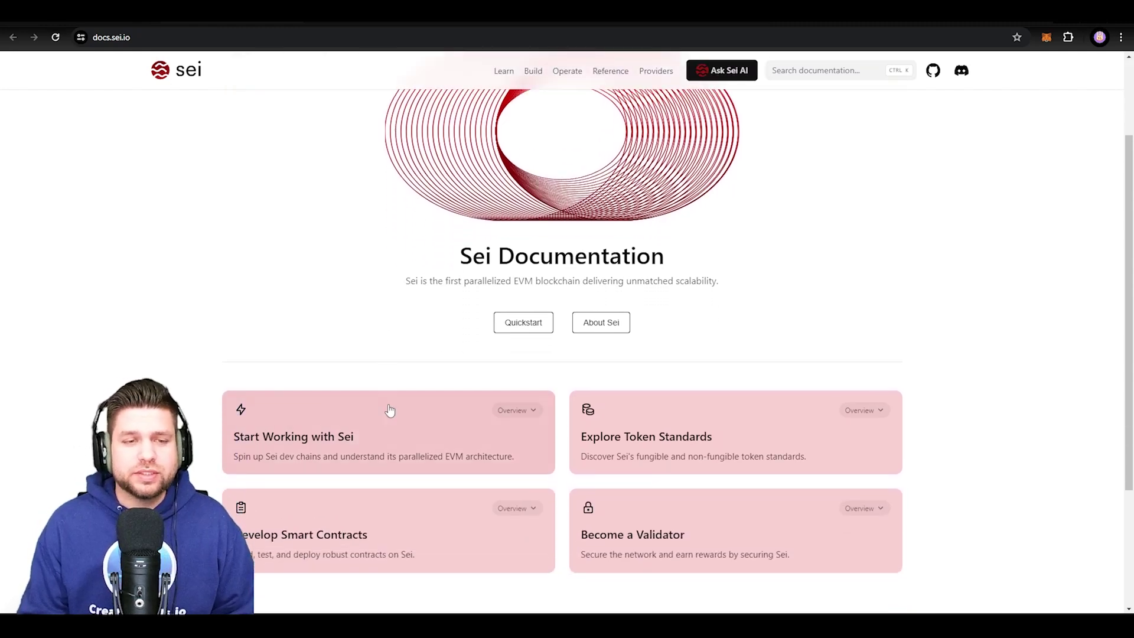
left_click(388, 442)
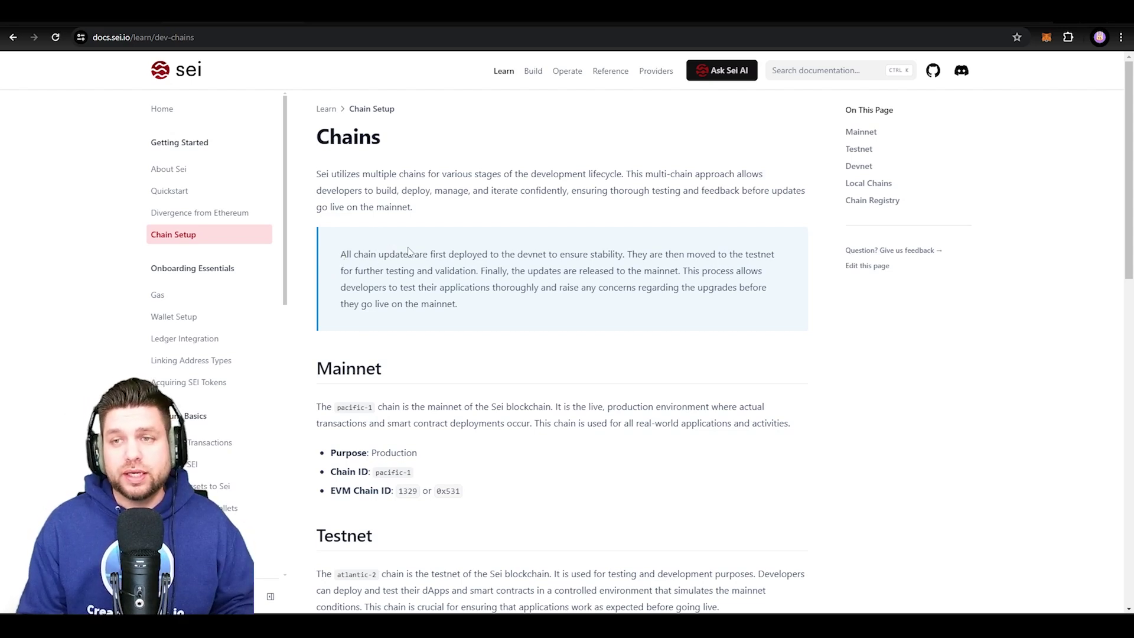
scroll(479, 278, "down", 1)
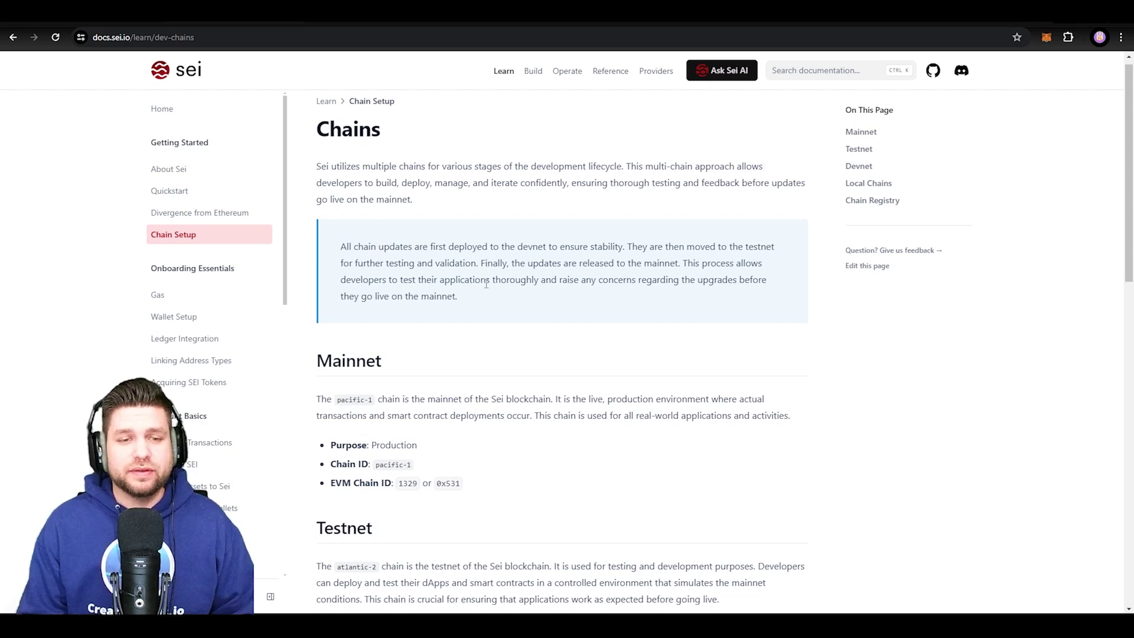
scroll(489, 284, "down", 1)
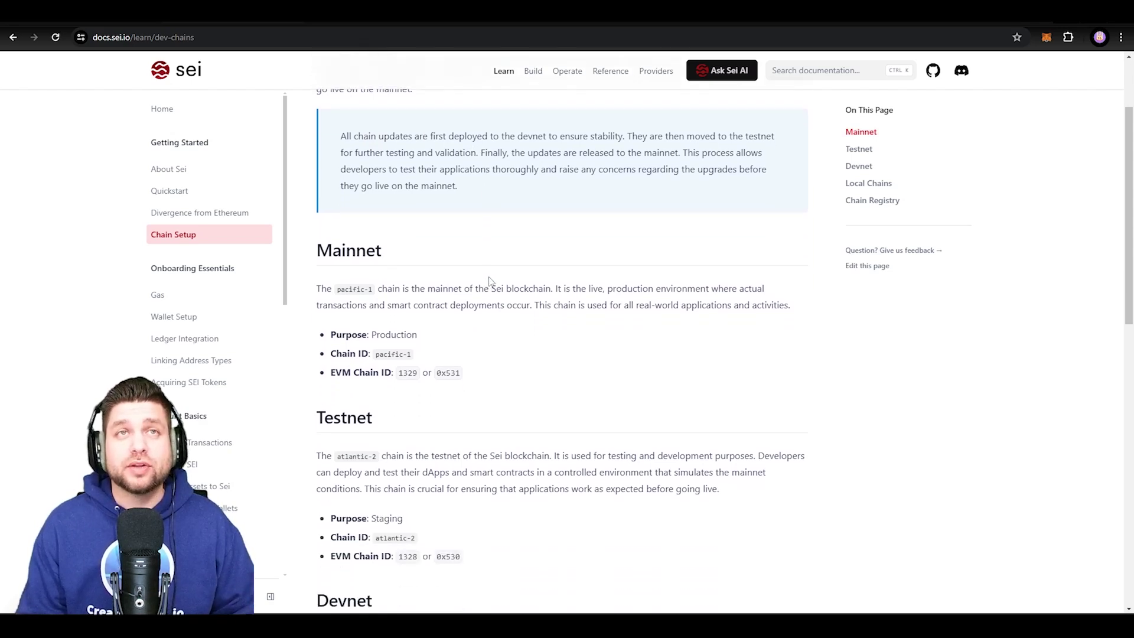
scroll(473, 275, "down", 1)
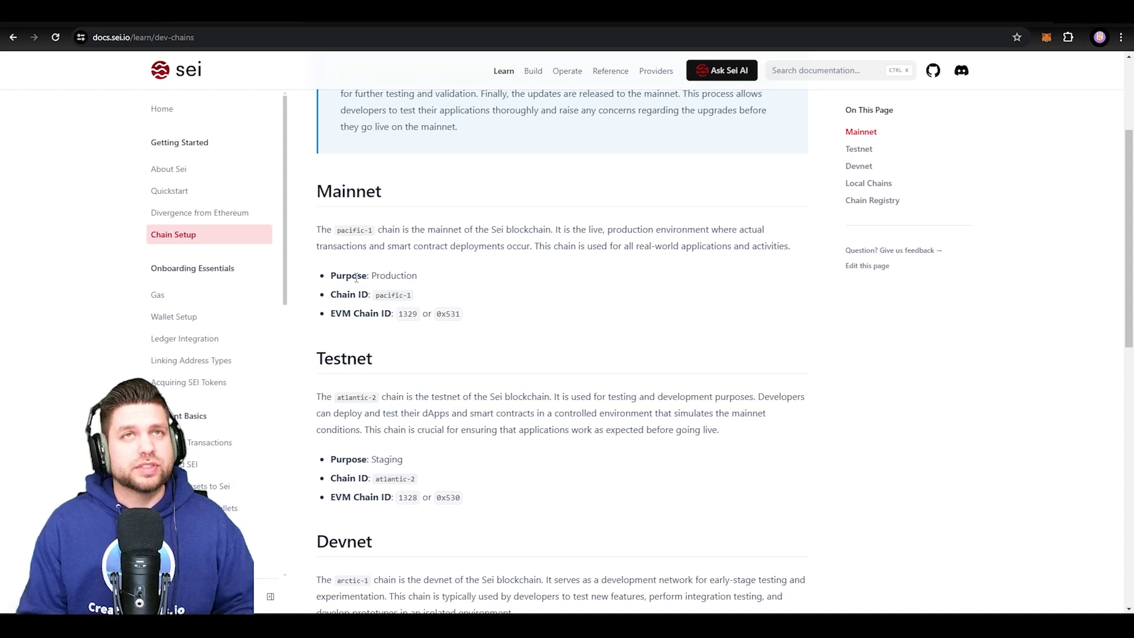
Open Wallet Setup and find the MetaMask network import details with Chain ID 0x531 (1329)
left_click(195, 322)
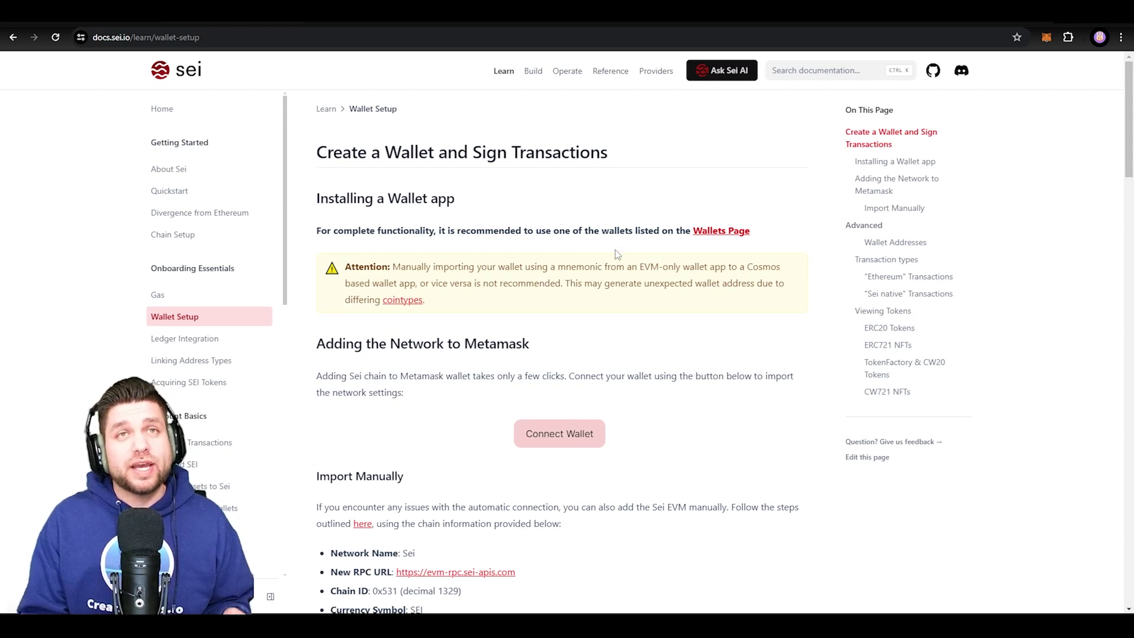
scroll(617, 254, "down", 1)
scroll(638, 242, "down", 1)
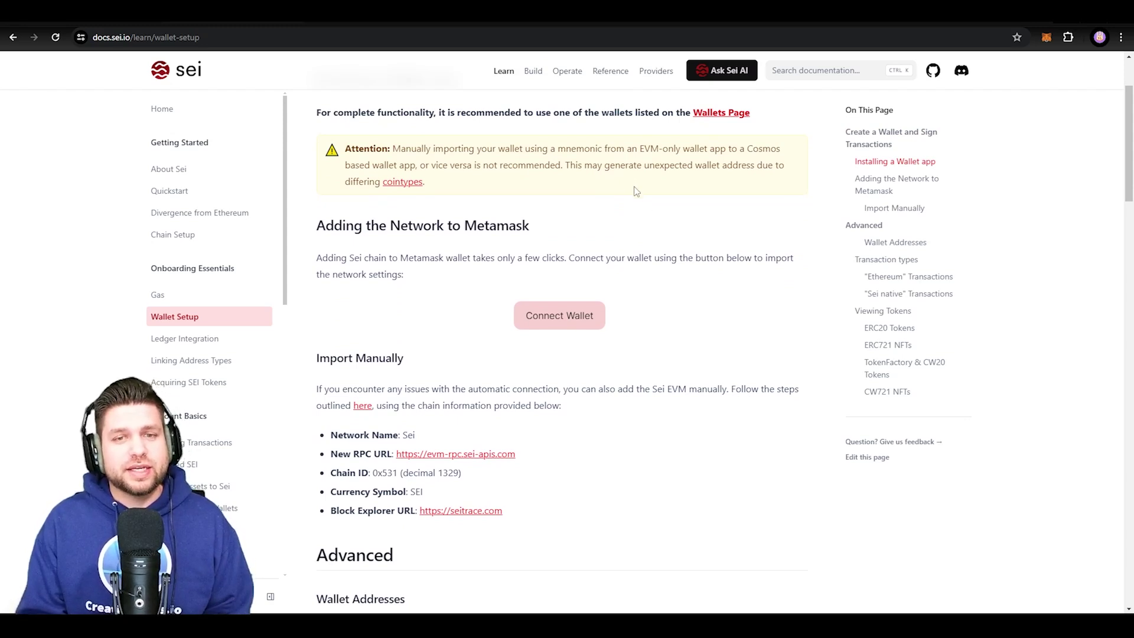
scroll(637, 196, "down", 1)
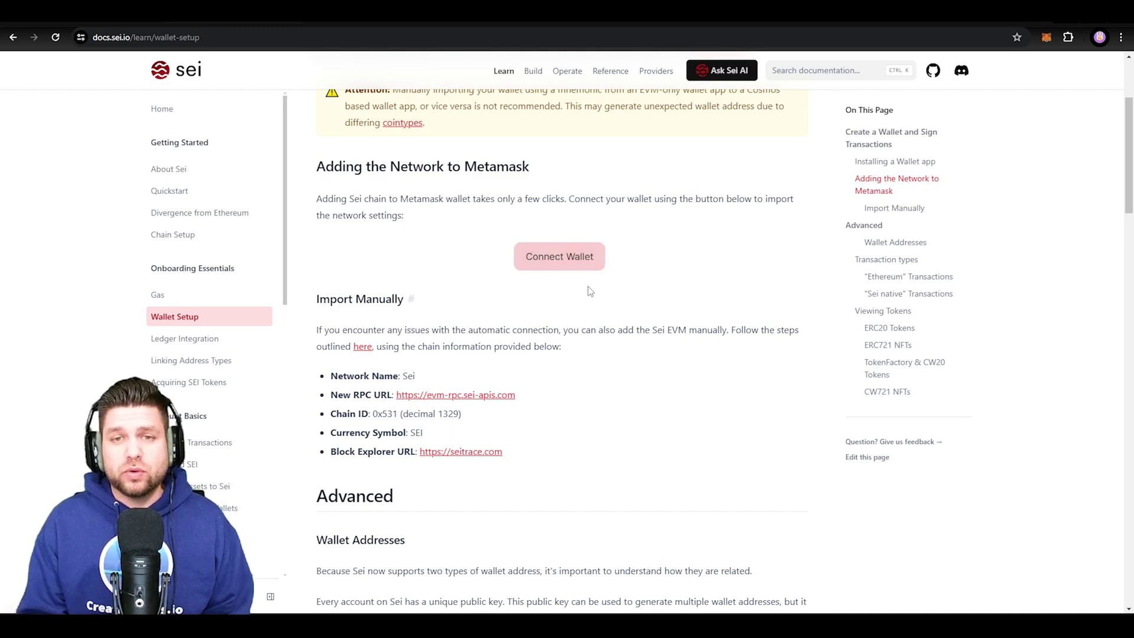
Connect MetaMask to the docs page, unlocking it with the wallet password
left_click(570, 270)
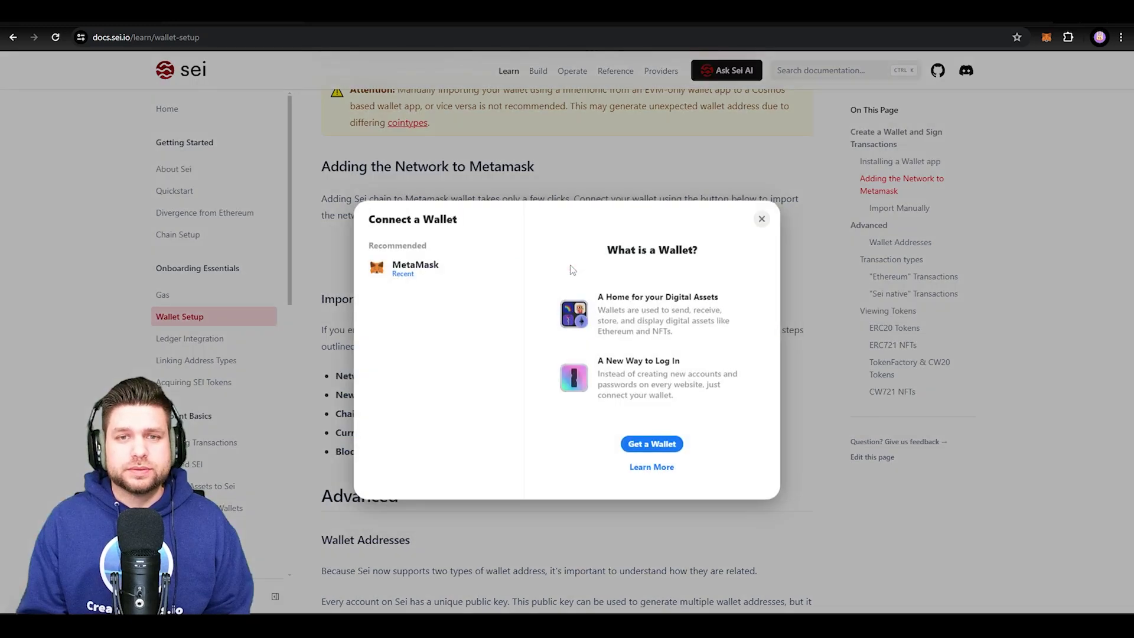
left_click(451, 261)
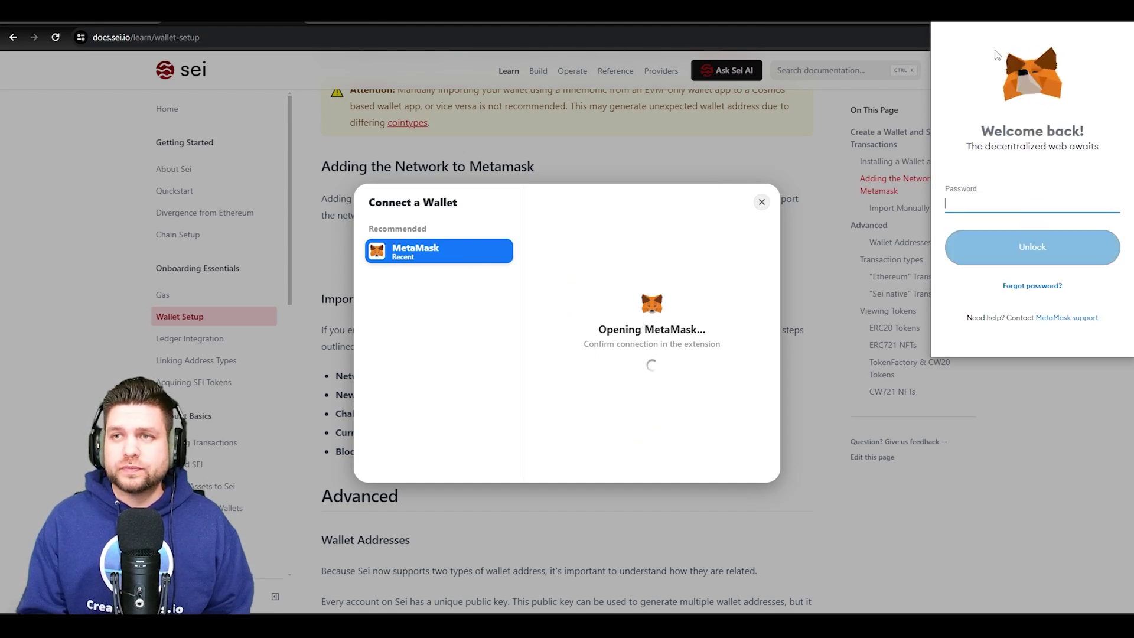
left_click_drag(1002, 21, 851, 152)
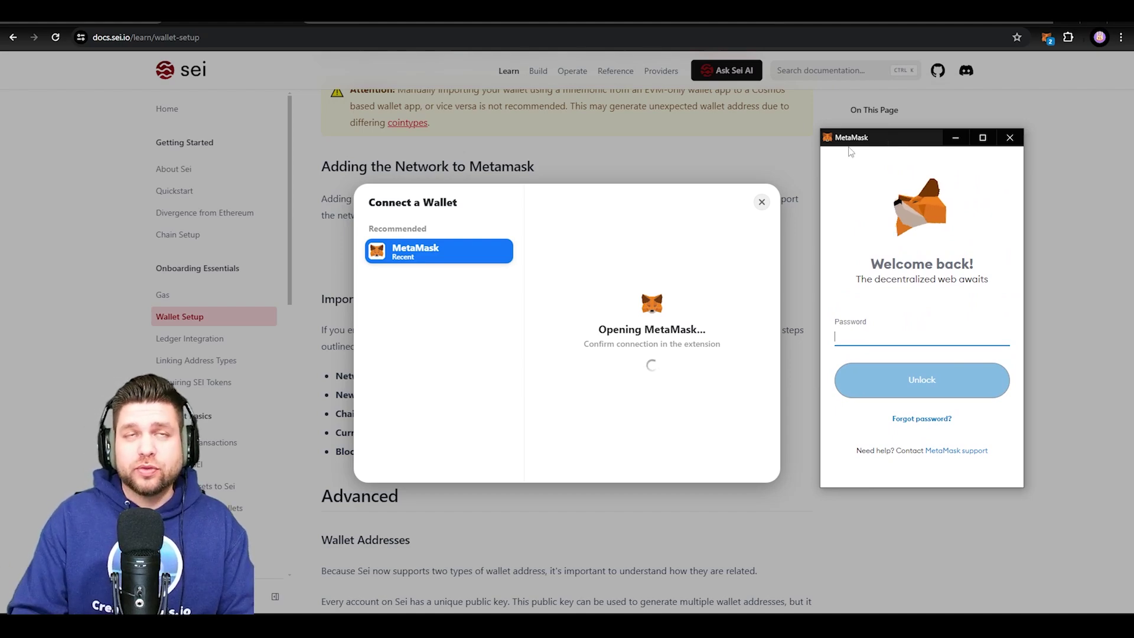
left_click(955, 388)
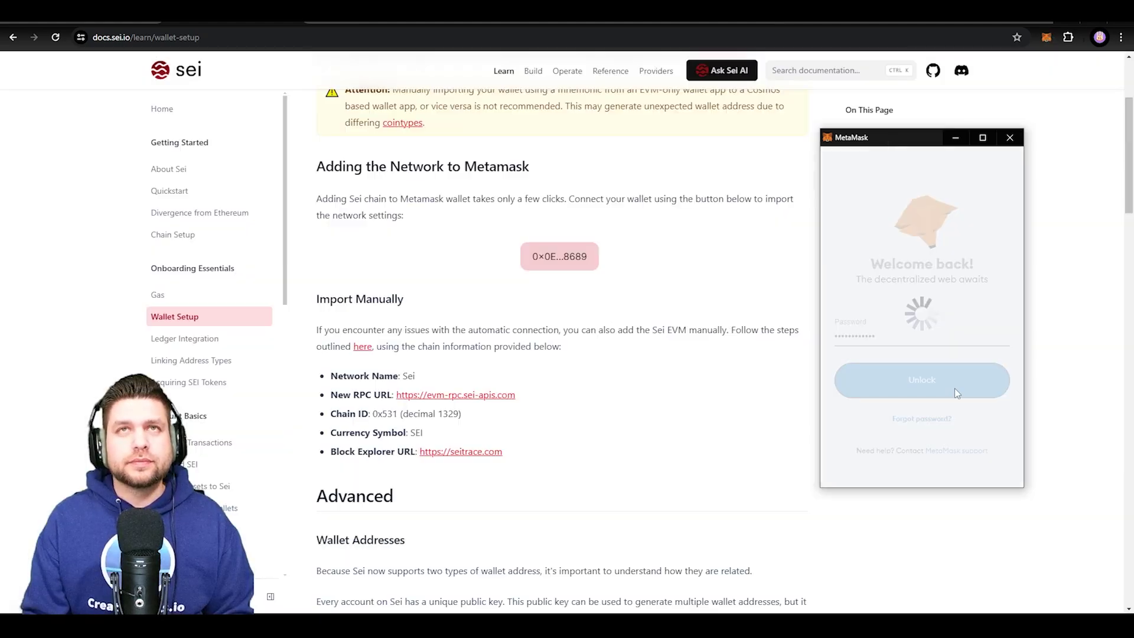
Switch MetaMask's active network to Sei Network
left_click(1046, 37)
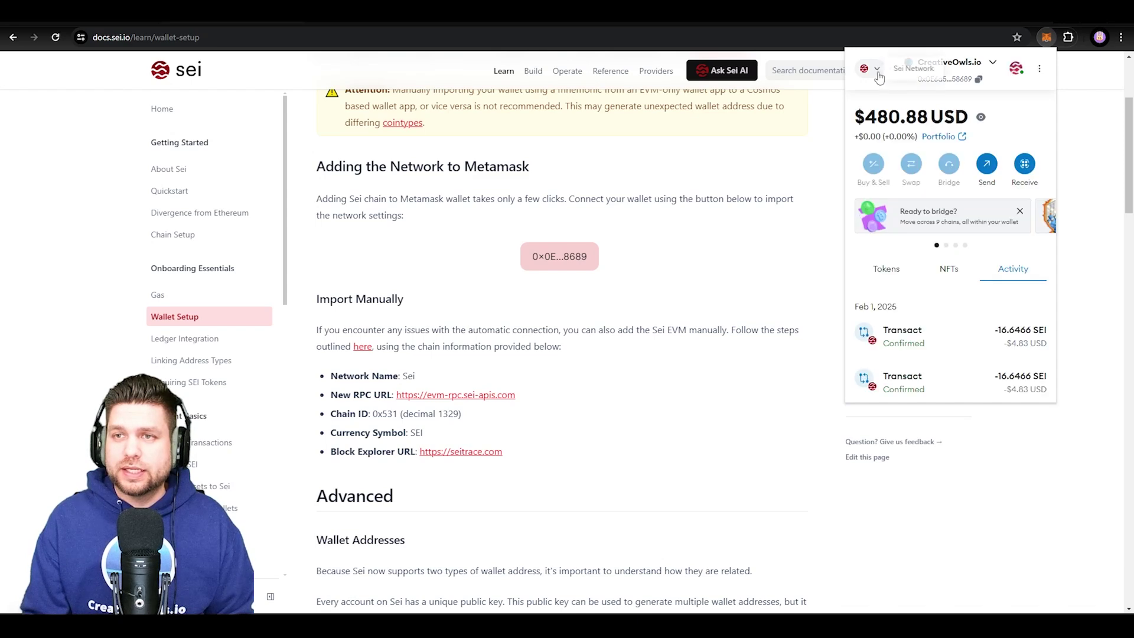
left_click(874, 70)
scroll(939, 218, "up", 5)
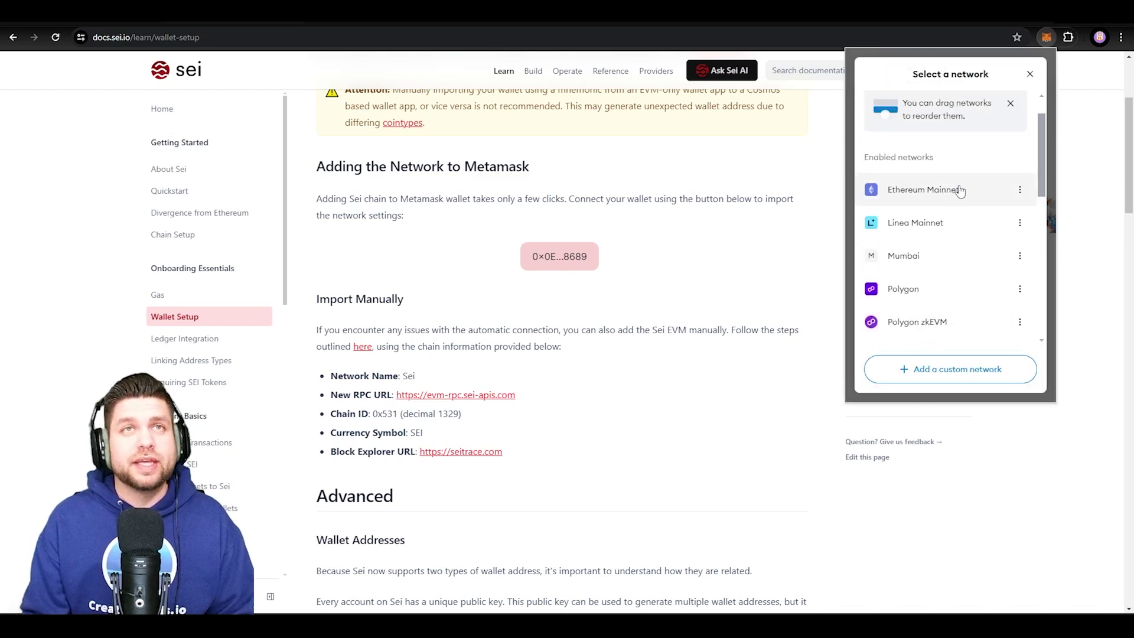
scroll(960, 191, "down", 4)
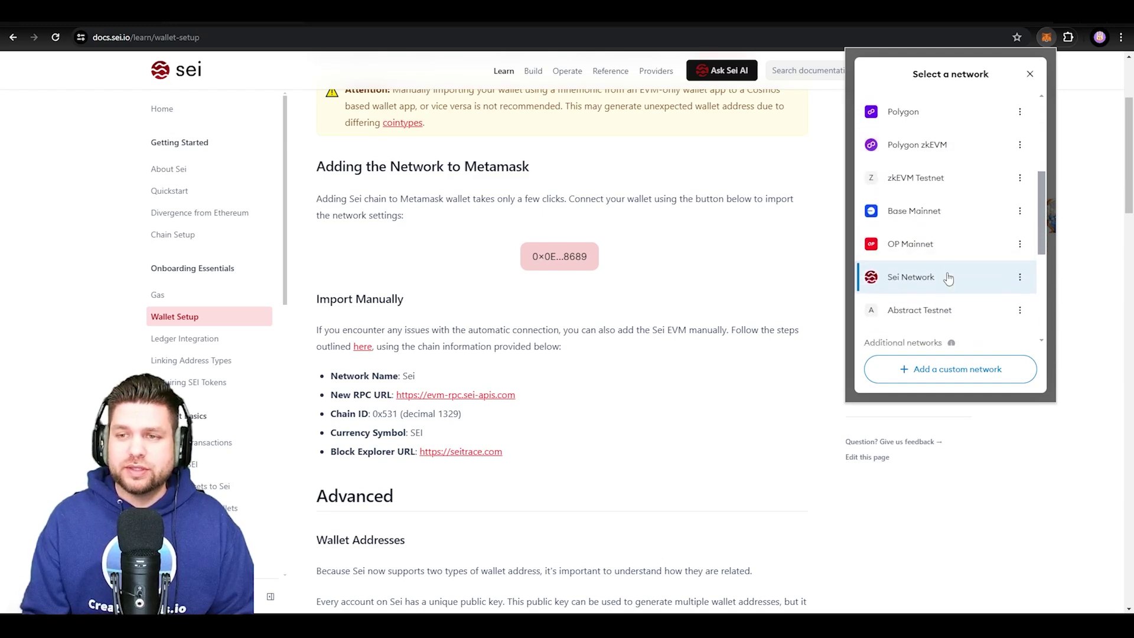
left_click(948, 278)
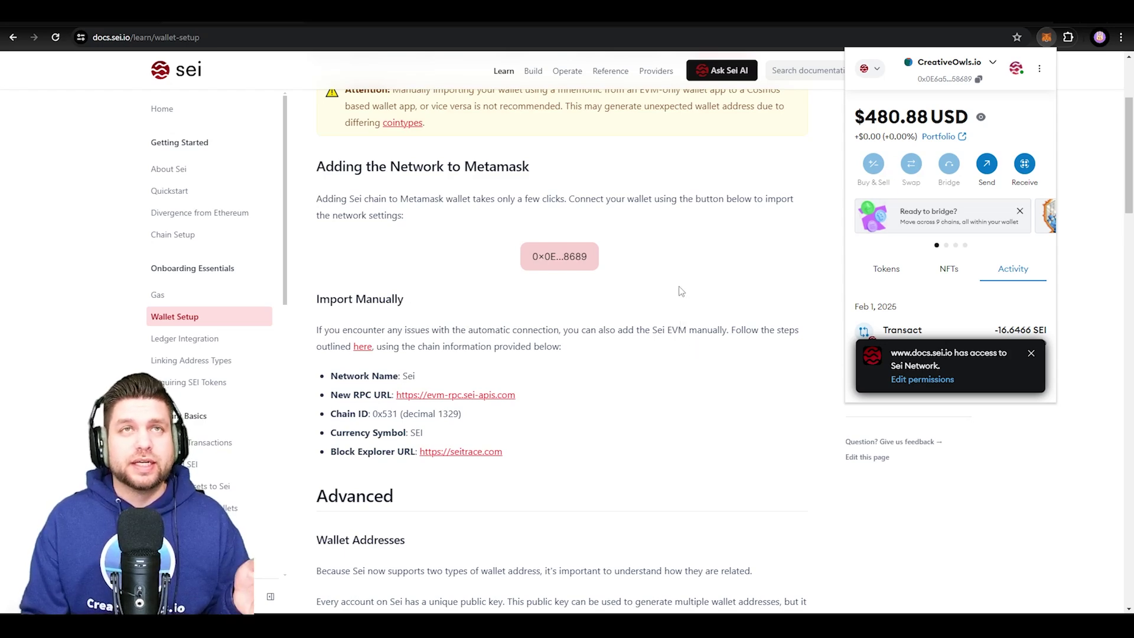
Connect MetaMask to app.sei.io, approving the connection and confirming the sign-in request
left_click(725, 293)
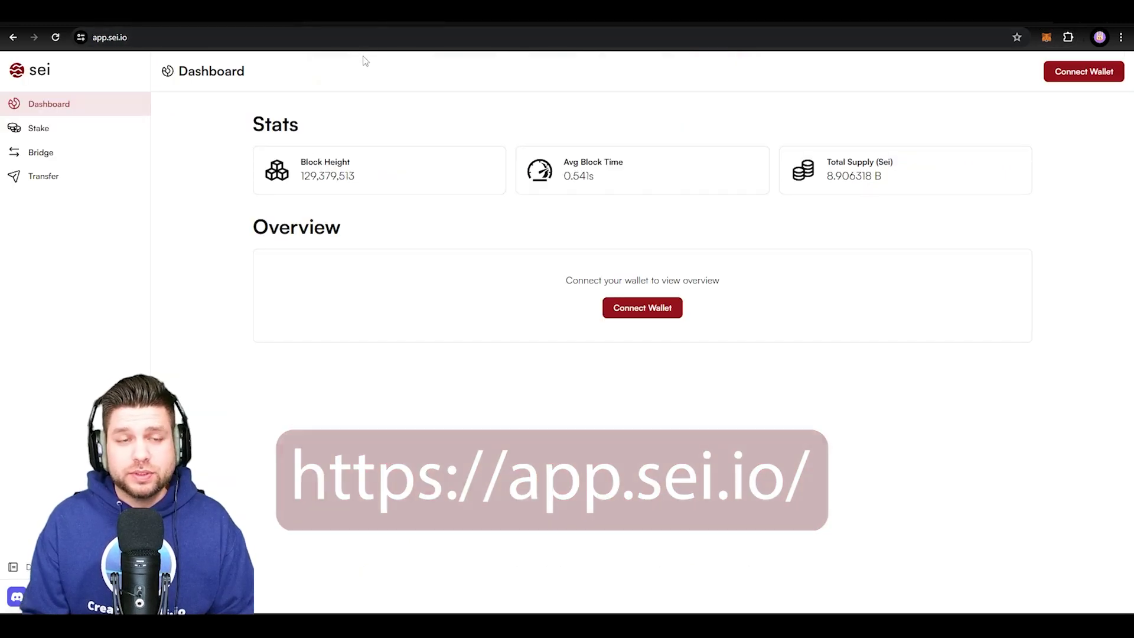
left_click(642, 313)
left_click(589, 307)
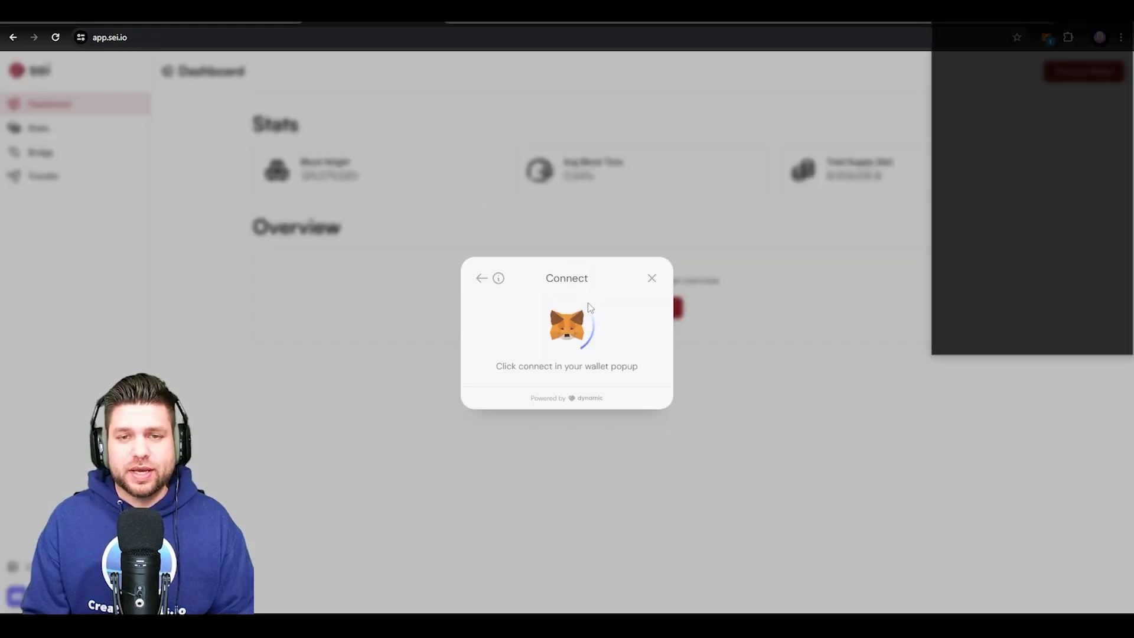
left_click_drag(963, 12, 869, 73)
left_click(990, 406)
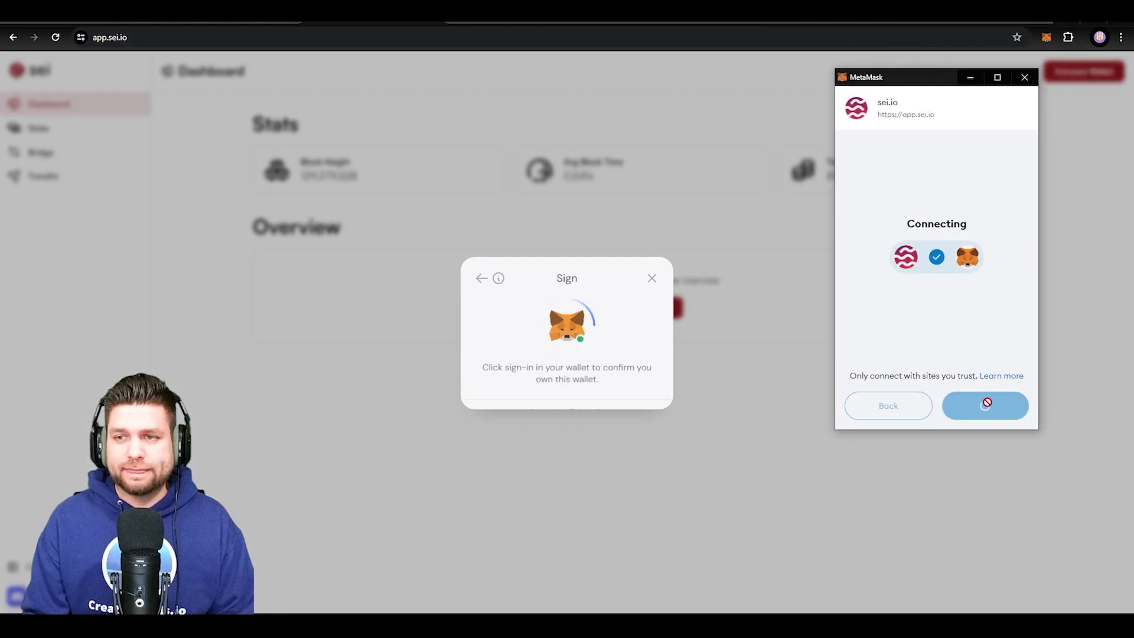
left_click(984, 406)
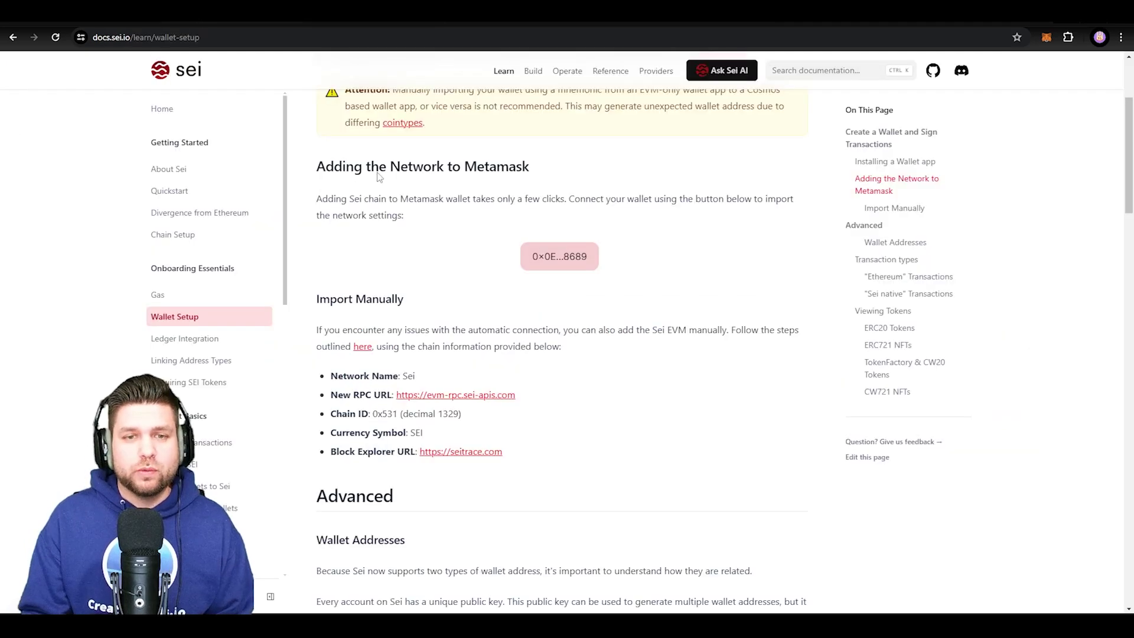
Scroll Wallet Setup to the Wallet Addresses diagram showing EVM and Sei addresses share one key pair
scroll(497, 292, "down", 10)
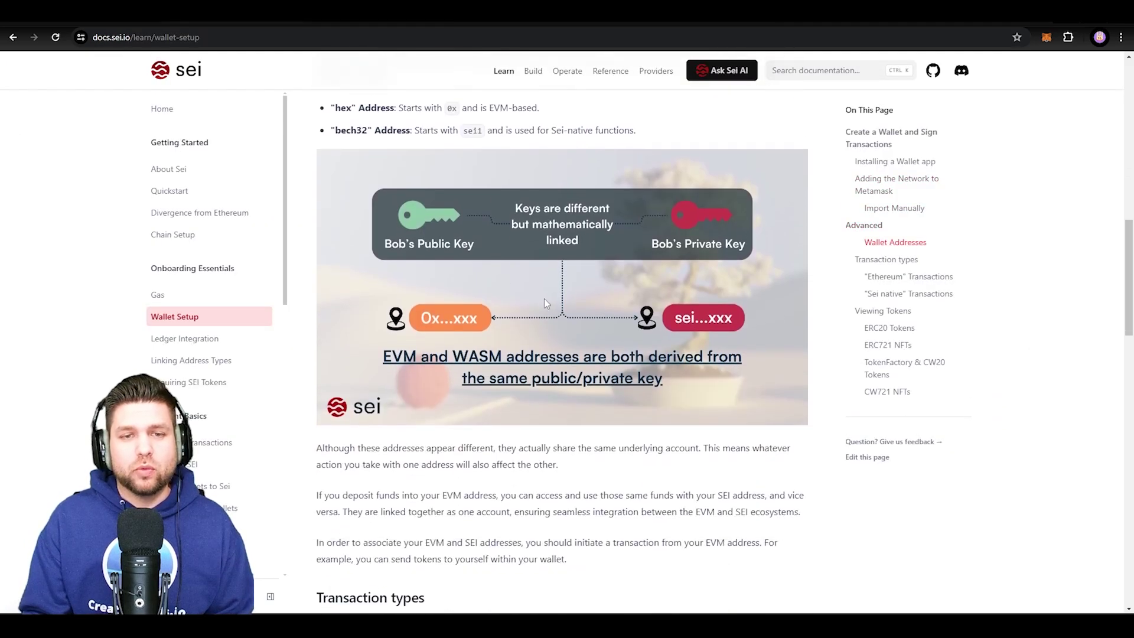
scroll(710, 381, "down", 2)
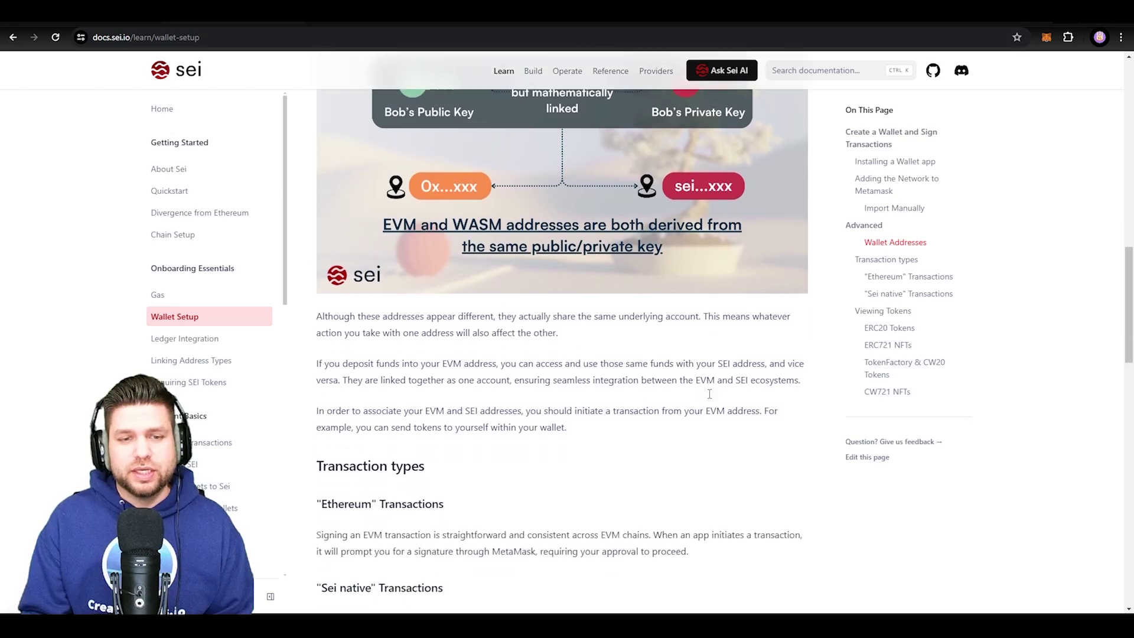
scroll(710, 394, "down", 3)
scroll(708, 394, "up", 3)
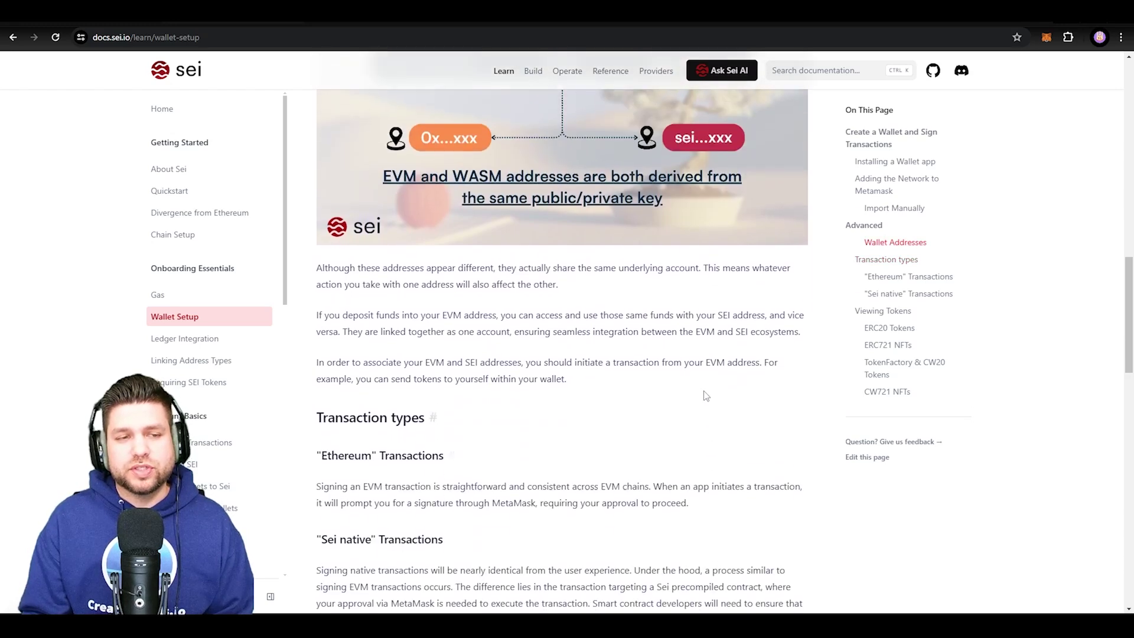
scroll(706, 396, "up", 1)
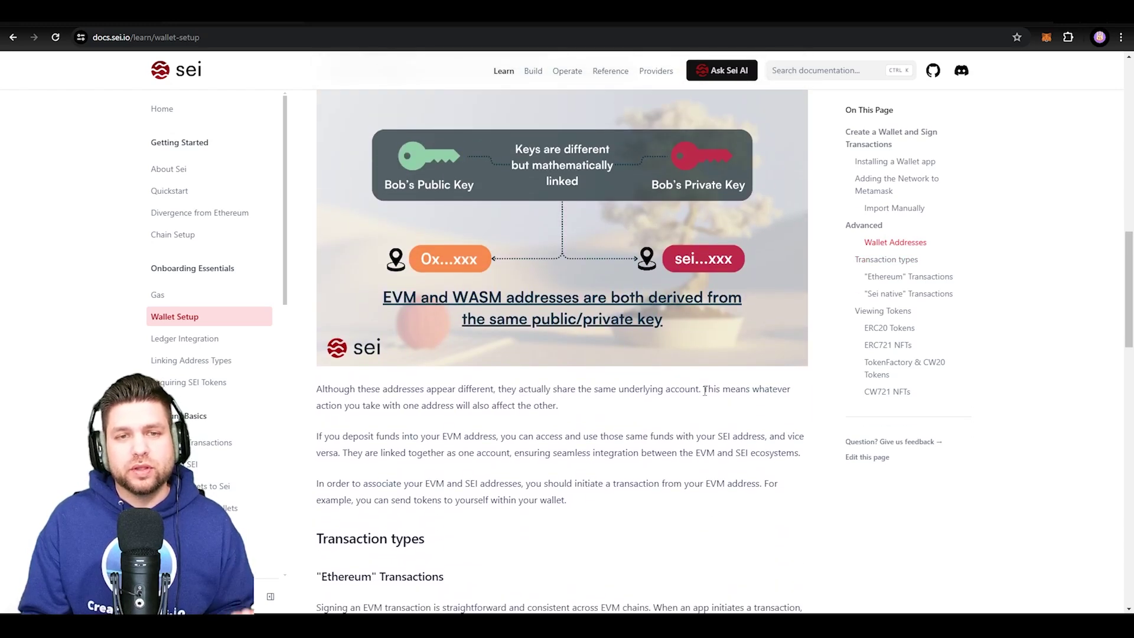